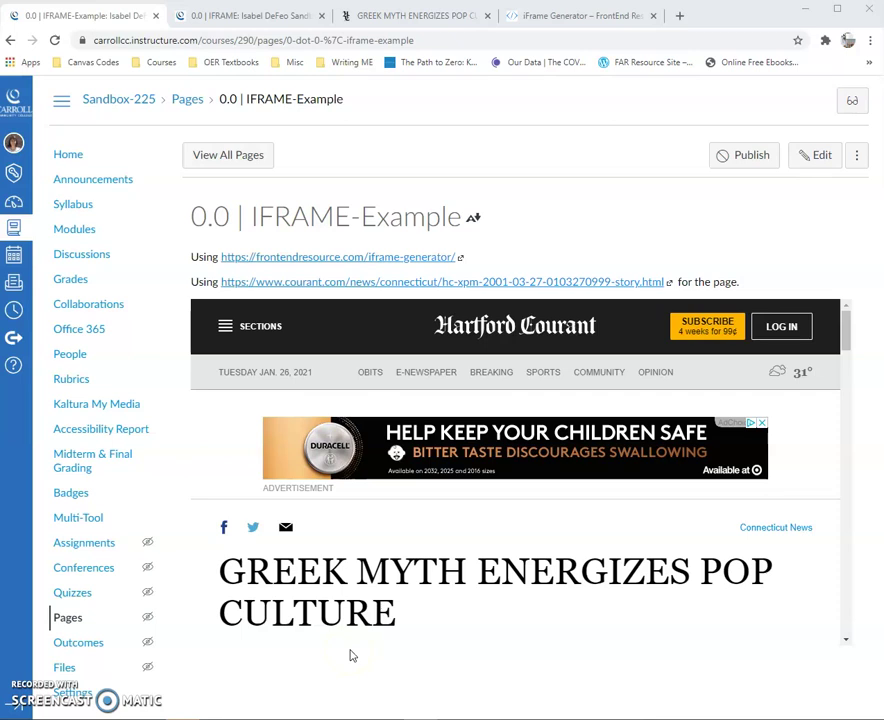
Copy the Hartford Courant Greek myth article's web address from the browser address bar
{"action": "scroll", "coordinate": [369, 618], "scroll_direction": "down", "scroll_amount": 2}
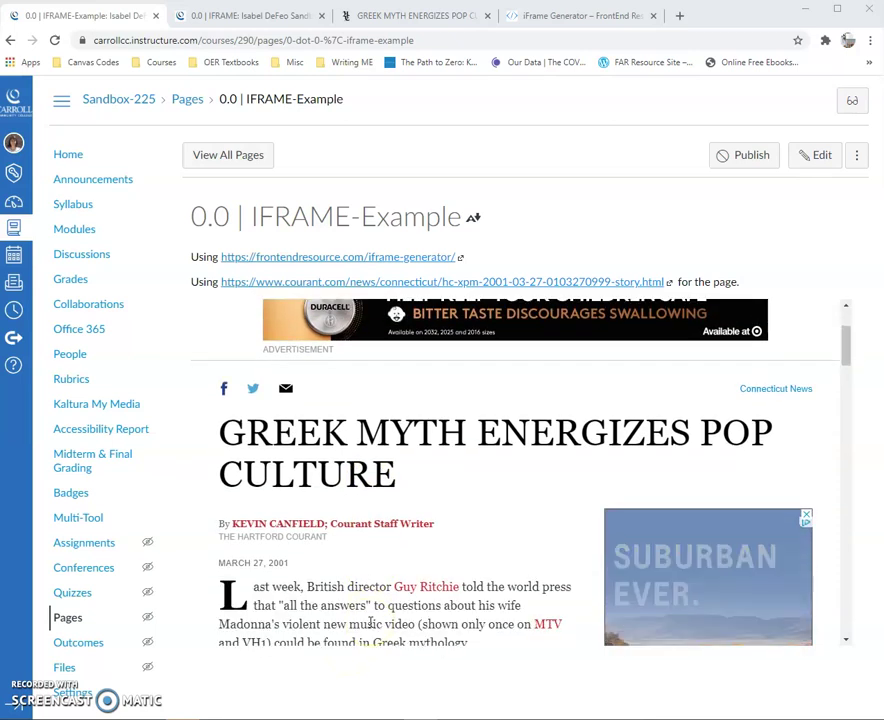
{"action": "scroll", "coordinate": [369, 622], "scroll_direction": "down", "scroll_amount": 1}
{"action": "scroll", "coordinate": [427, 590], "scroll_direction": "down", "scroll_amount": 2}
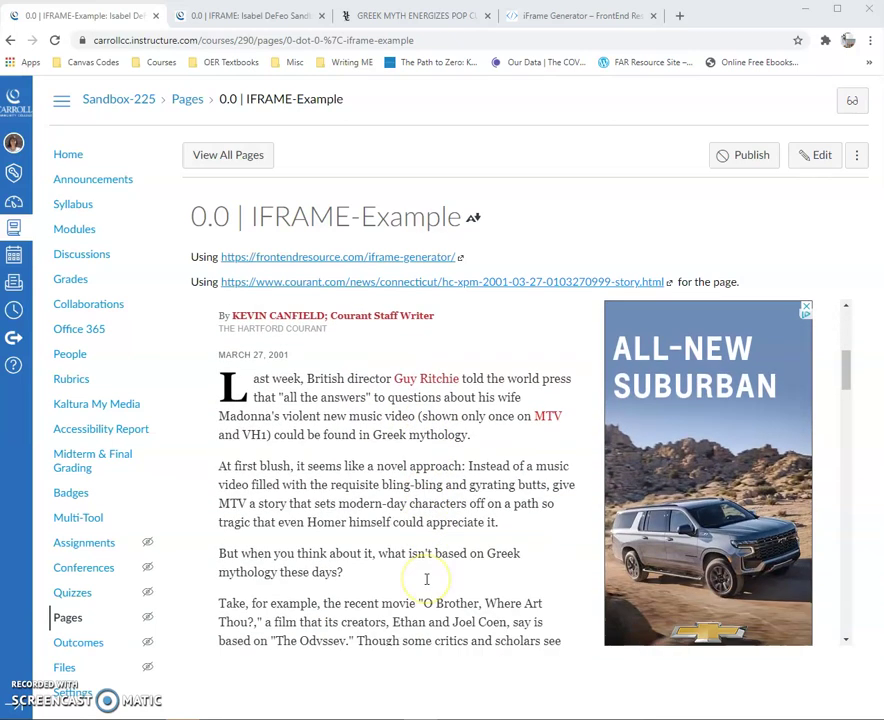
{"action": "scroll", "coordinate": [426, 579], "scroll_direction": "down", "scroll_amount": 8}
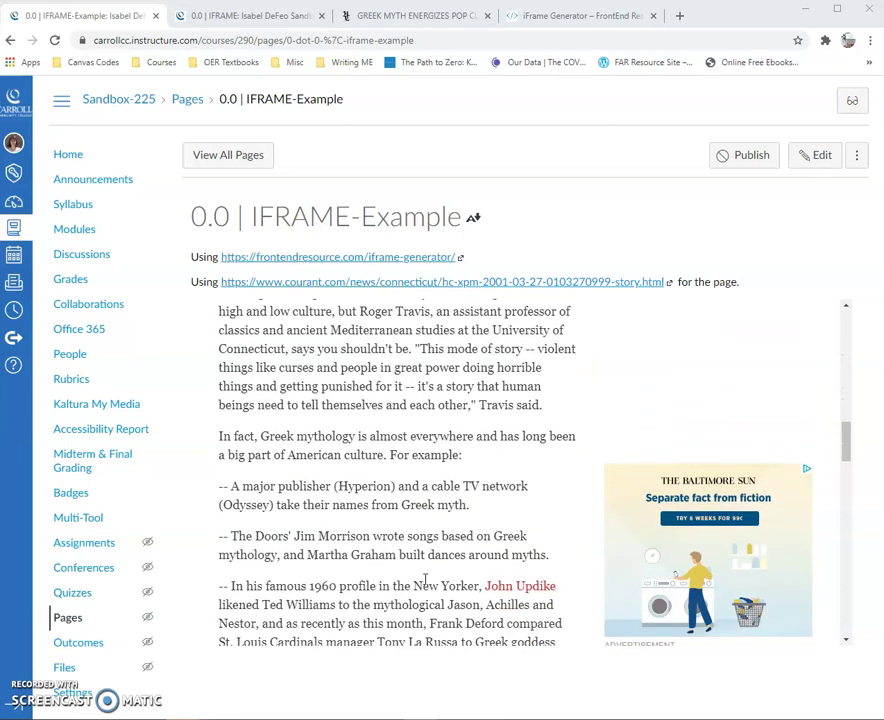
{"action": "scroll", "coordinate": [426, 579], "scroll_direction": "down", "scroll_amount": 5}
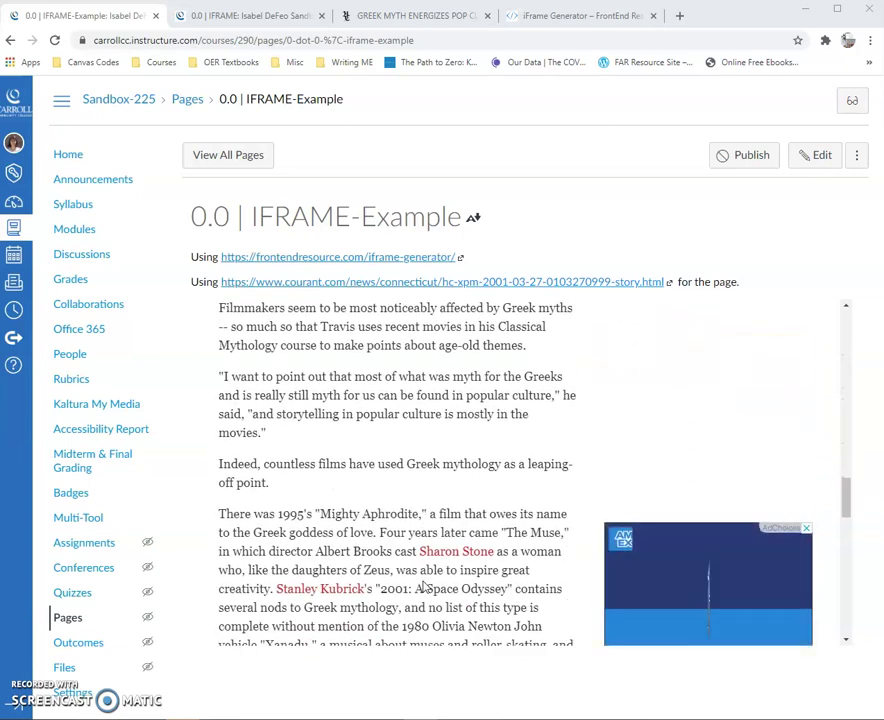
{"action": "scroll", "coordinate": [423, 588], "scroll_direction": "up", "scroll_amount": 6}
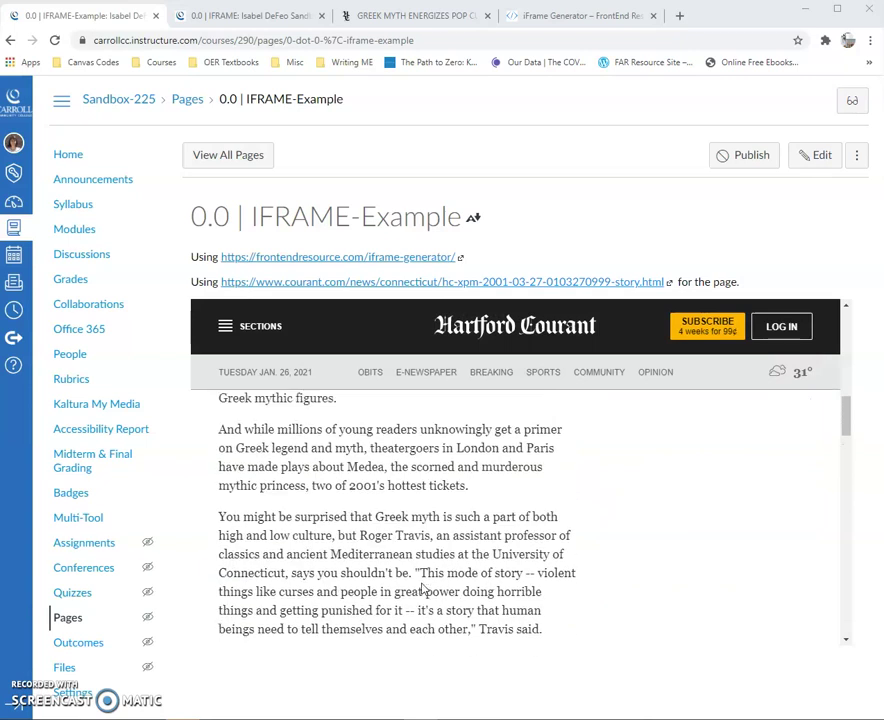
{"action": "scroll", "coordinate": [423, 590], "scroll_direction": "up", "scroll_amount": 8}
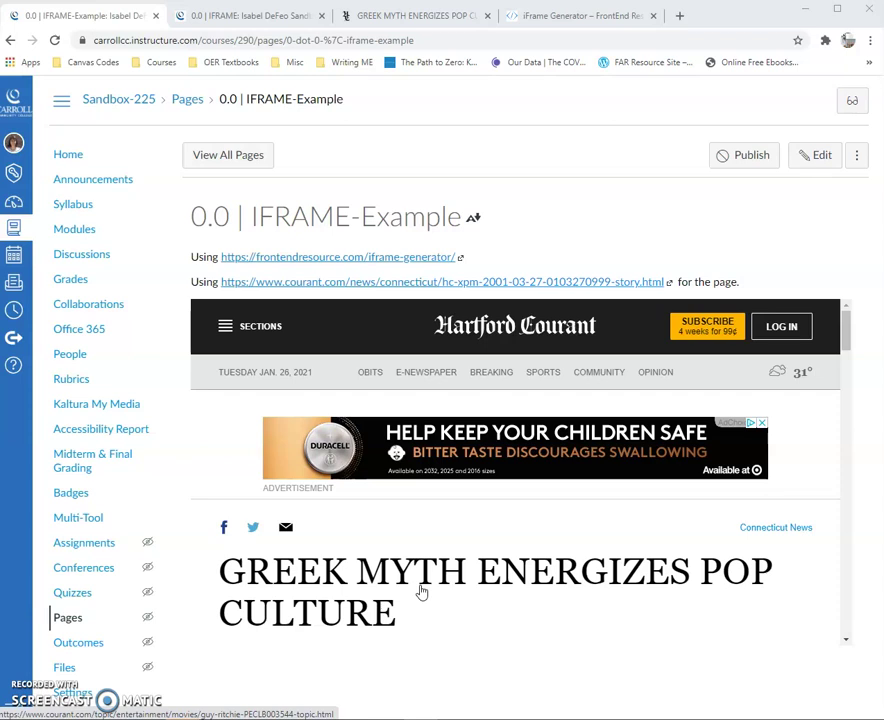
{"action": "left_click", "coordinate": [408, 19]}
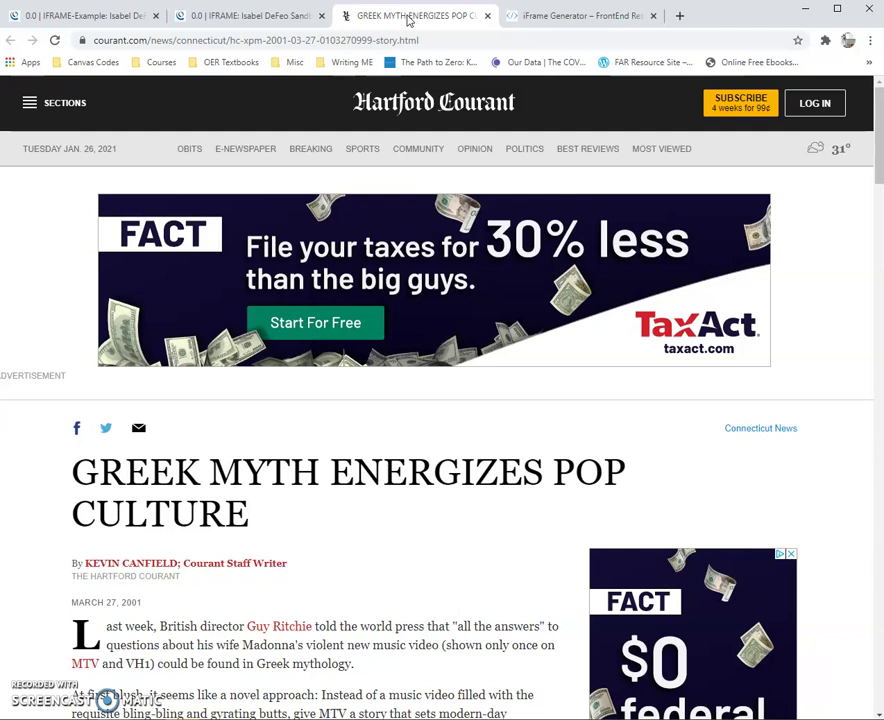
{"action": "left_click", "coordinate": [426, 41]}
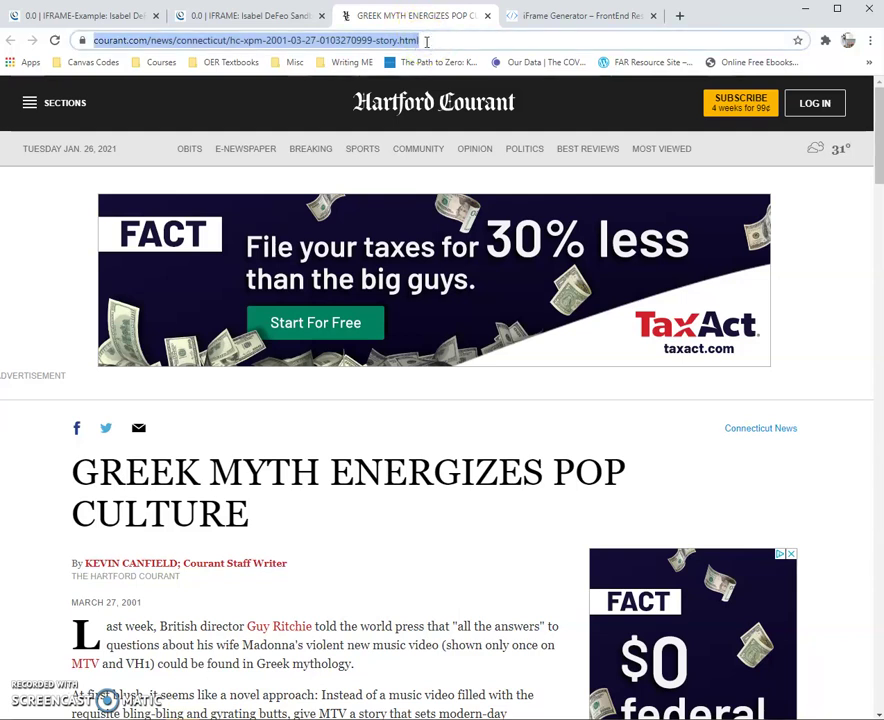
{"action": "right_click", "coordinate": [390, 42]}
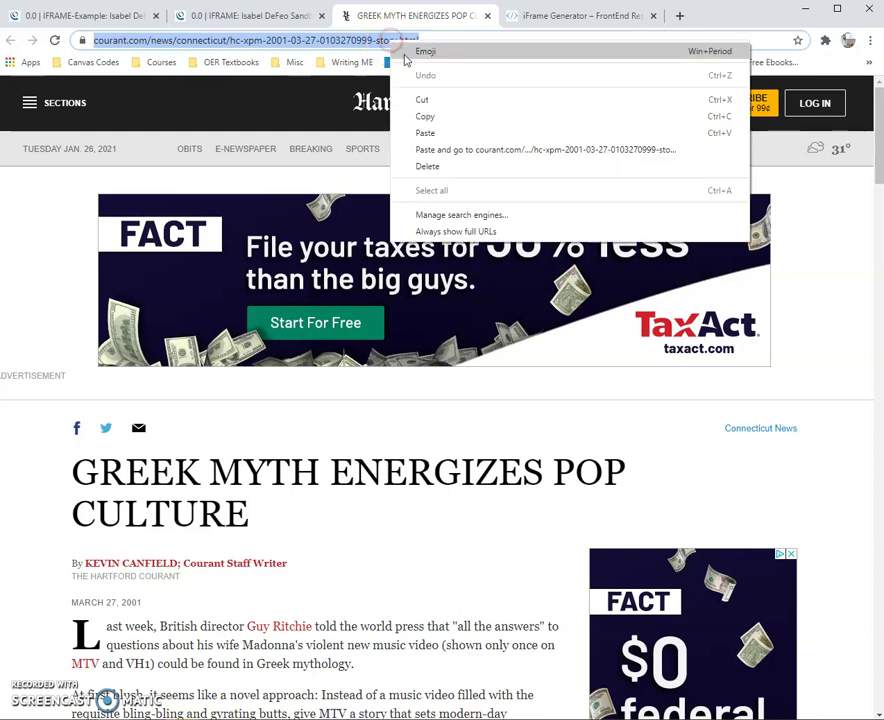
{"action": "left_click", "coordinate": [422, 116]}
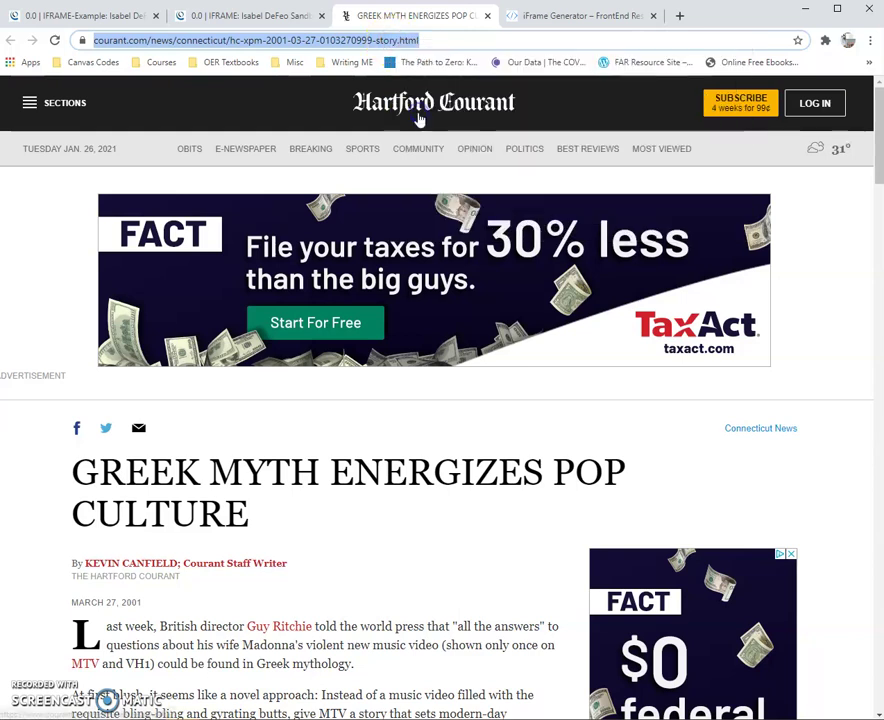
{"action": "left_click", "coordinate": [567, 17]}
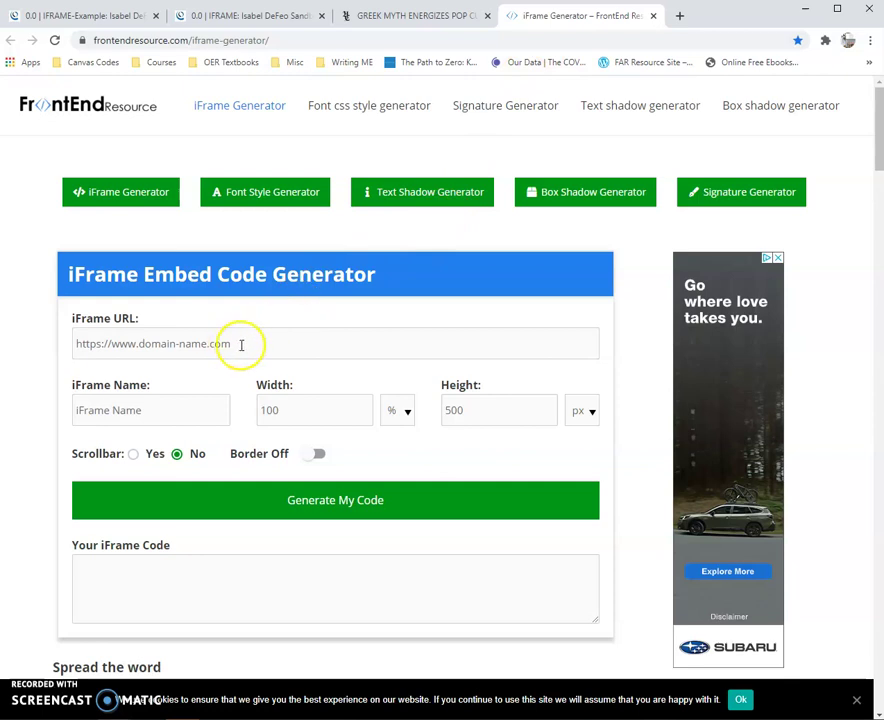
Paste the Courant article address as the iFrame URL and set the iFrame name to 'Name'
{"action": "left_click_drag", "start_coordinate": [237, 343], "coordinate": [59, 340]}
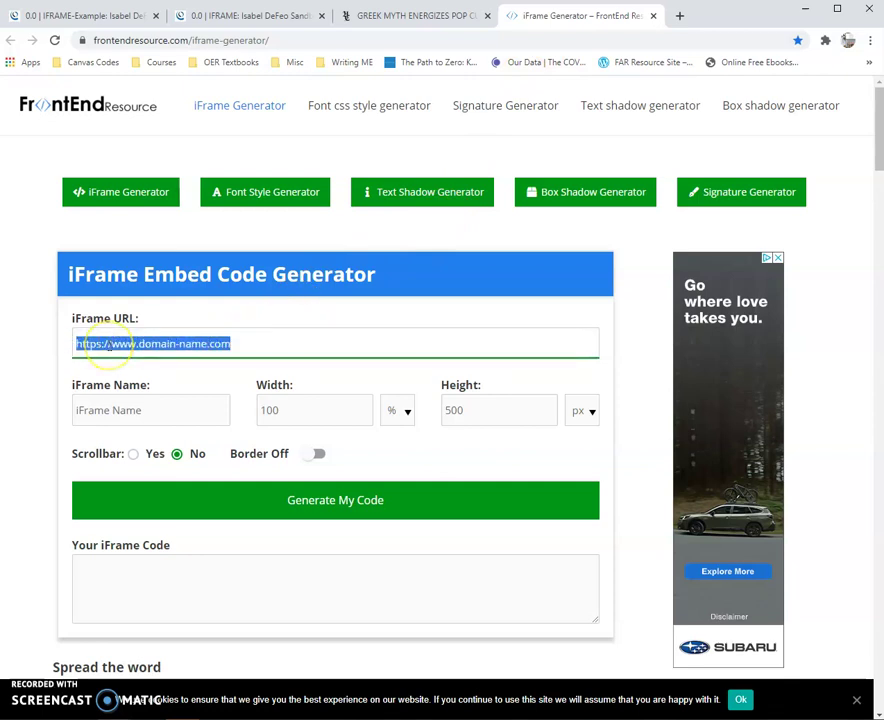
{"action": "key", "text": "ctrl+v"}
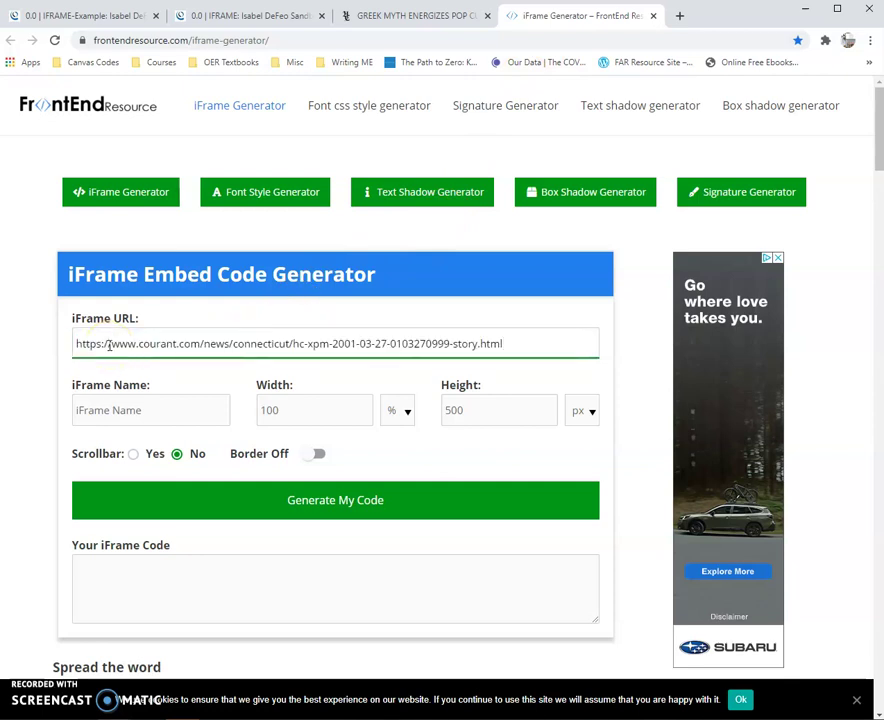
{"action": "left_click_drag", "start_coordinate": [158, 409], "coordinate": [68, 410]}
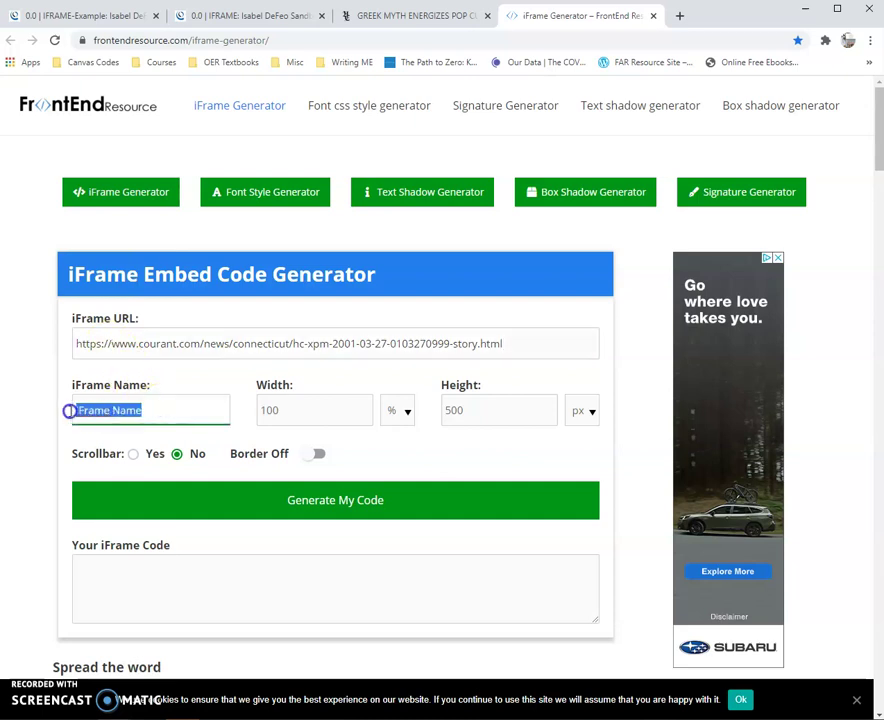
{"action": "left_click", "coordinate": [199, 453]}
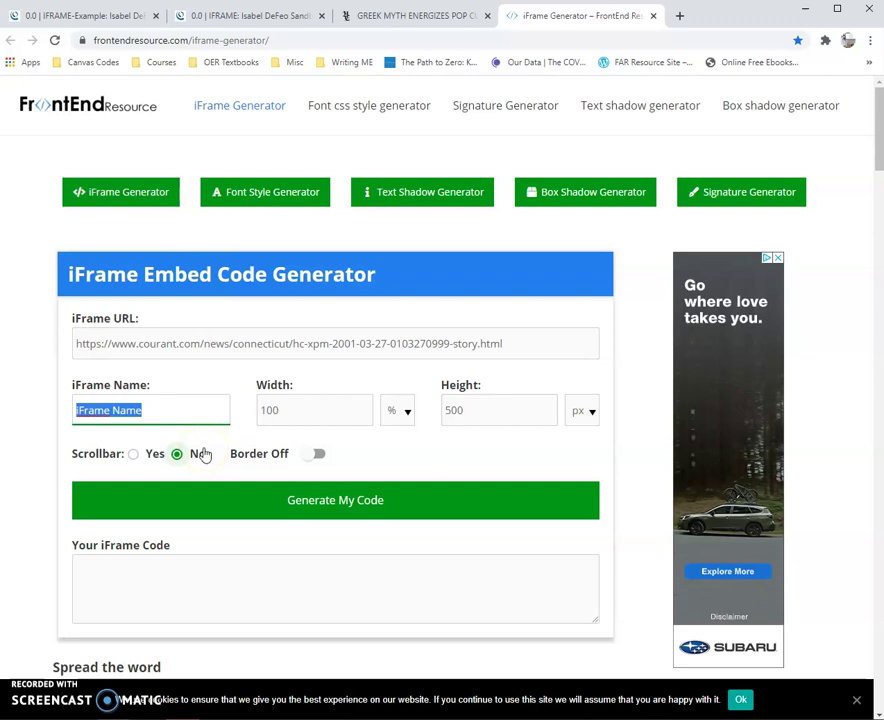
{"action": "type", "text": "Name"}
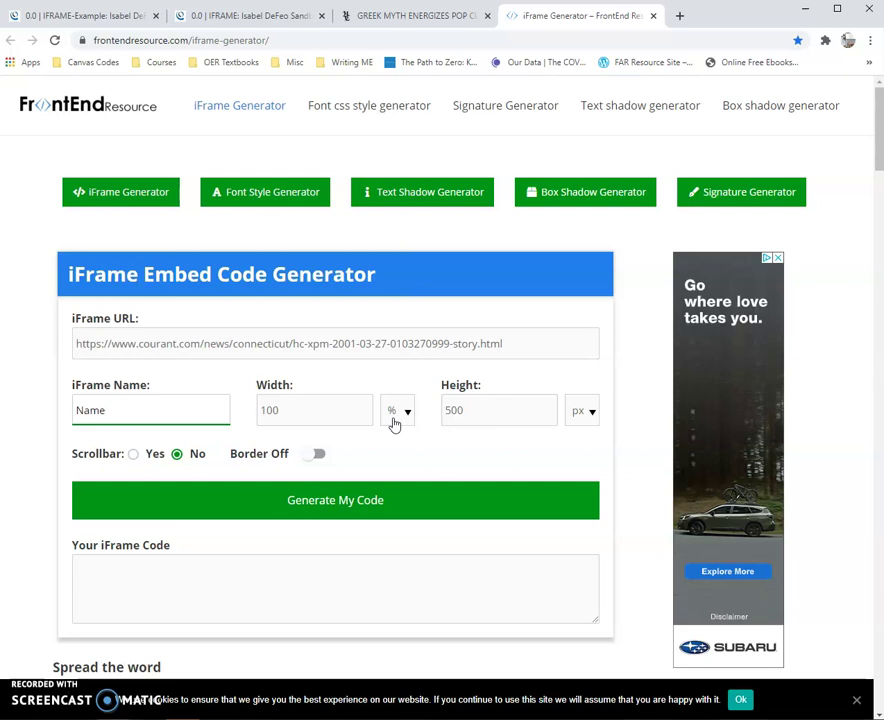
Change the iframe height from 500 to 600 and turn scrollbars on
{"action": "mouse_move", "coordinate": [454, 415]}
{"action": "left_mouse_down"}
{"action": "mouse_move", "coordinate": [466, 410]}
{"action": "mouse_move", "coordinate": [449, 409]}
{"action": "left_mouse_up"}
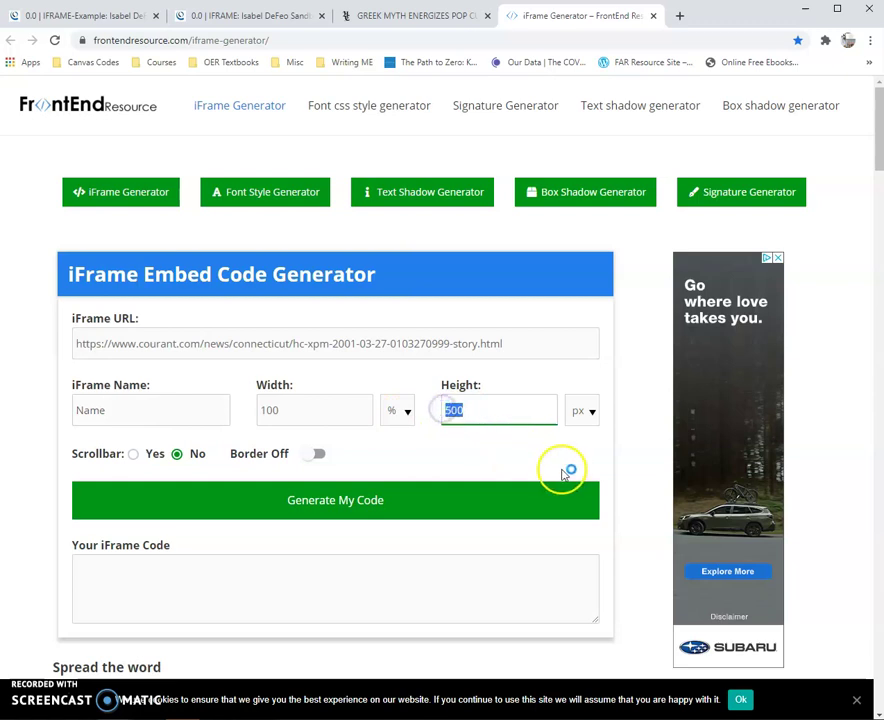
{"action": "type", "text": "600"}
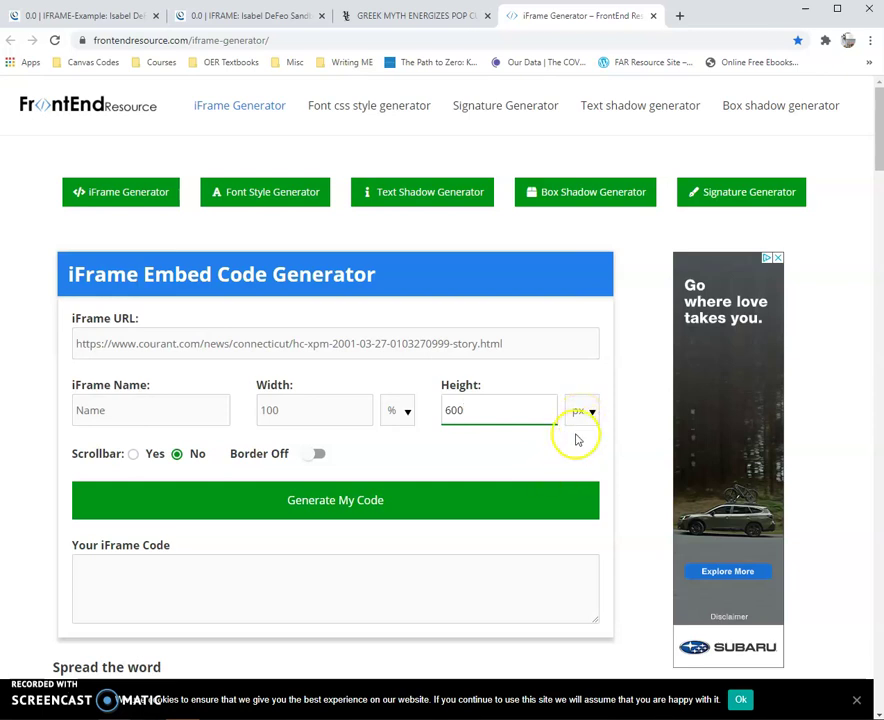
{"action": "left_click", "coordinate": [134, 458]}
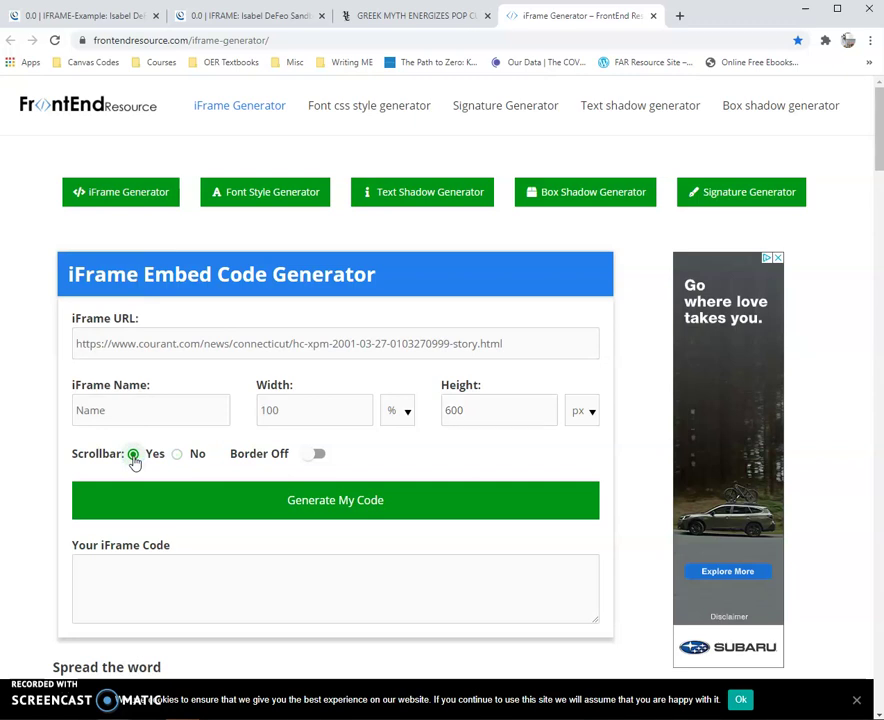
Generate the iframe embed code and copy it to the clipboard
{"action": "left_click", "coordinate": [326, 508]}
{"action": "left_click", "coordinate": [570, 624]}
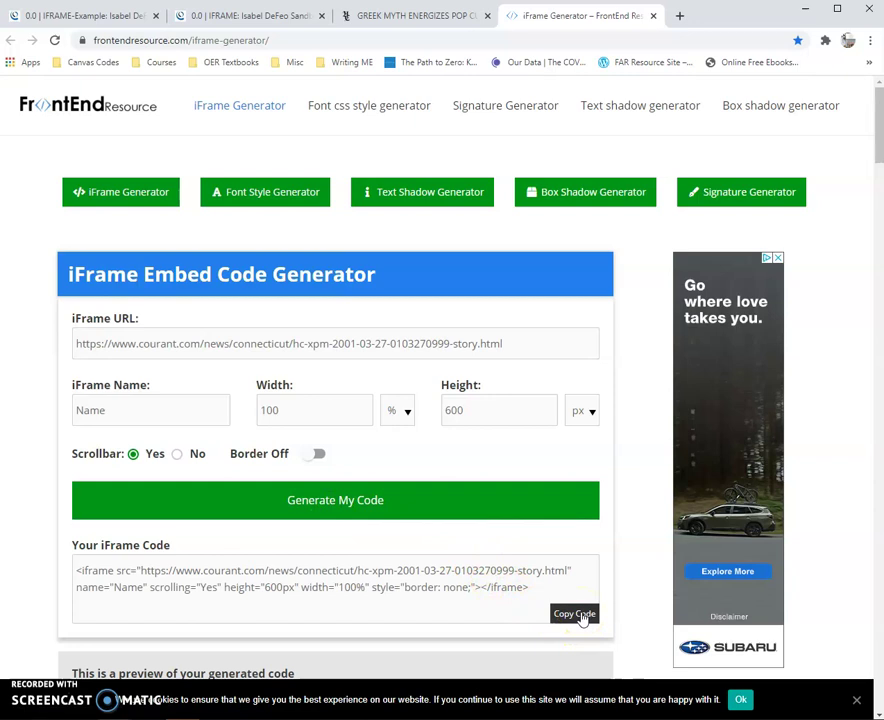
{"action": "left_click", "coordinate": [580, 617]}
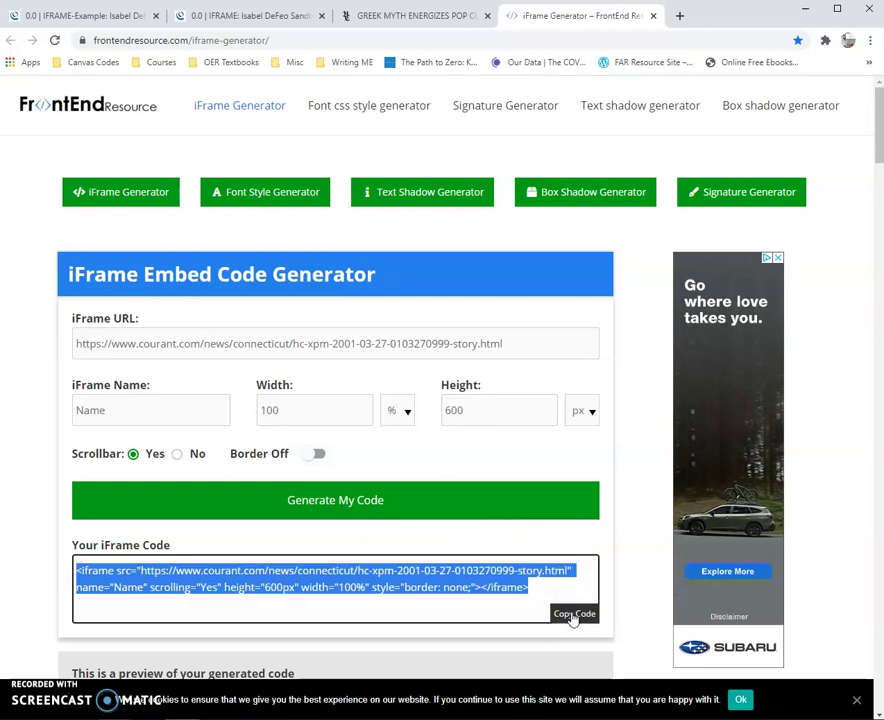
Return to the '0.0 | IFRAME' Canvas page and enter edit mode in its body
{"action": "left_click", "coordinate": [247, 16]}
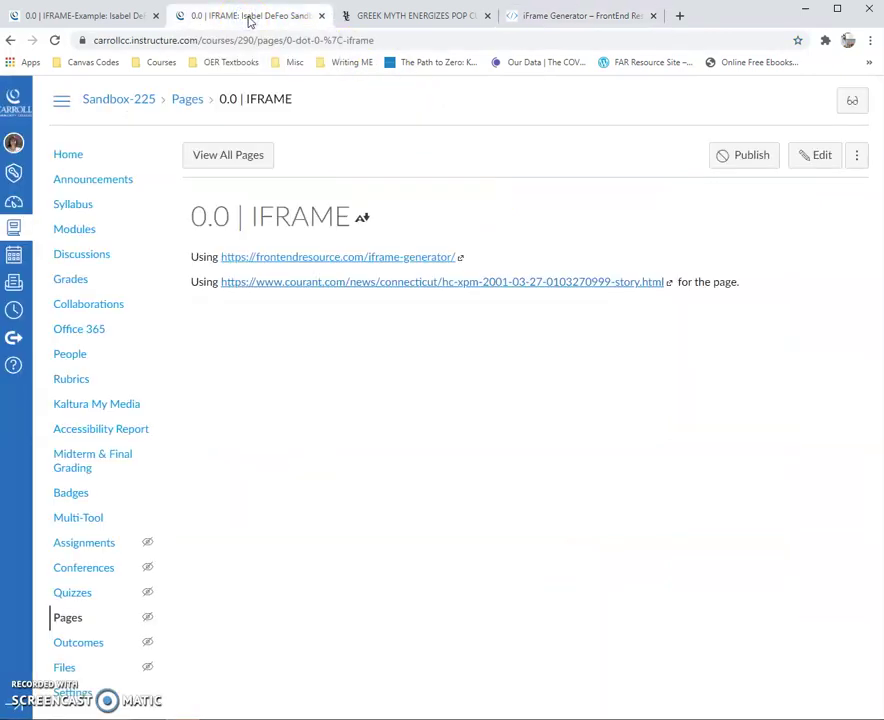
{"action": "left_click", "coordinate": [818, 157]}
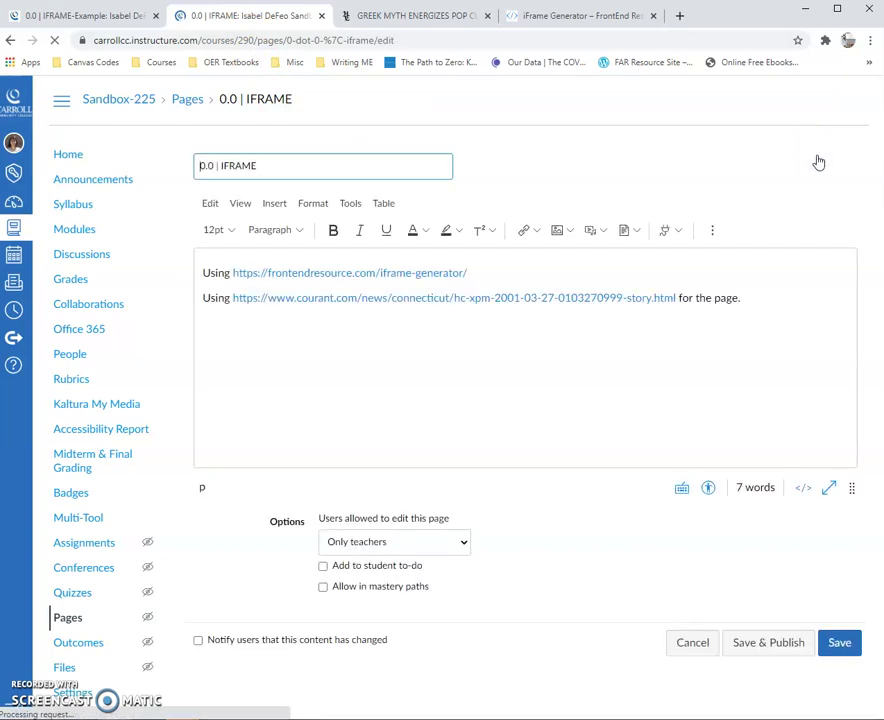
{"action": "left_click", "coordinate": [683, 270]}
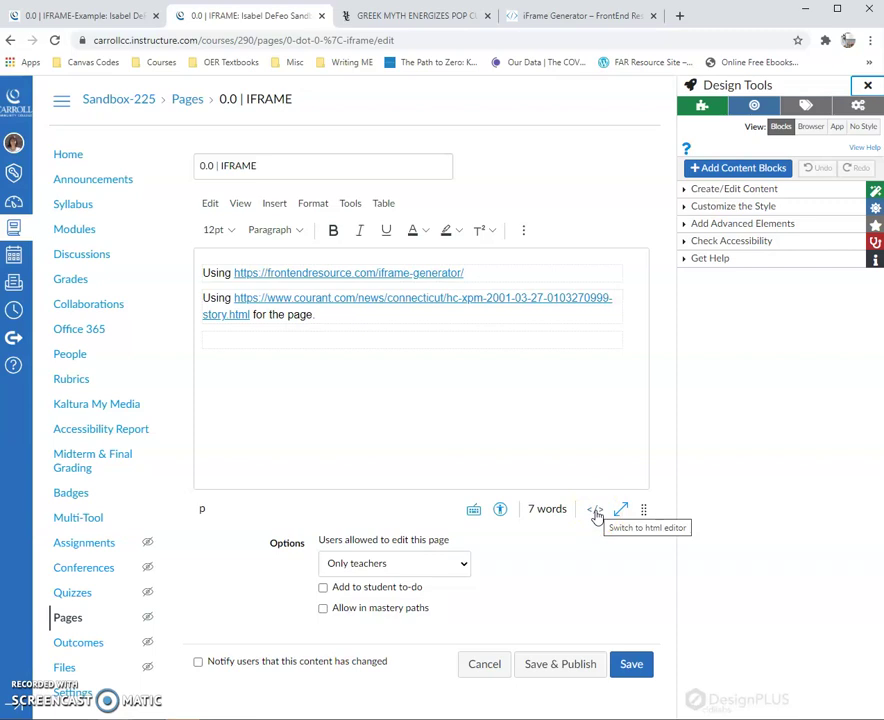
In the HTML view, replace the last paragraph's &nbsp; with the pasted iframe code
{"action": "left_click", "coordinate": [595, 511]}
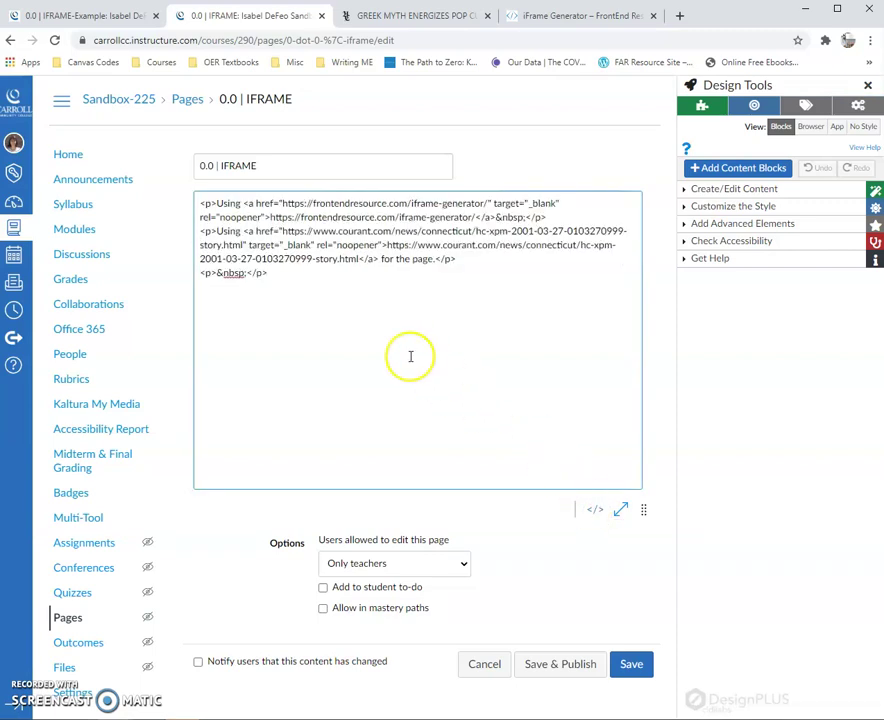
{"action": "left_click_drag", "start_coordinate": [292, 280], "coordinate": [246, 277]}
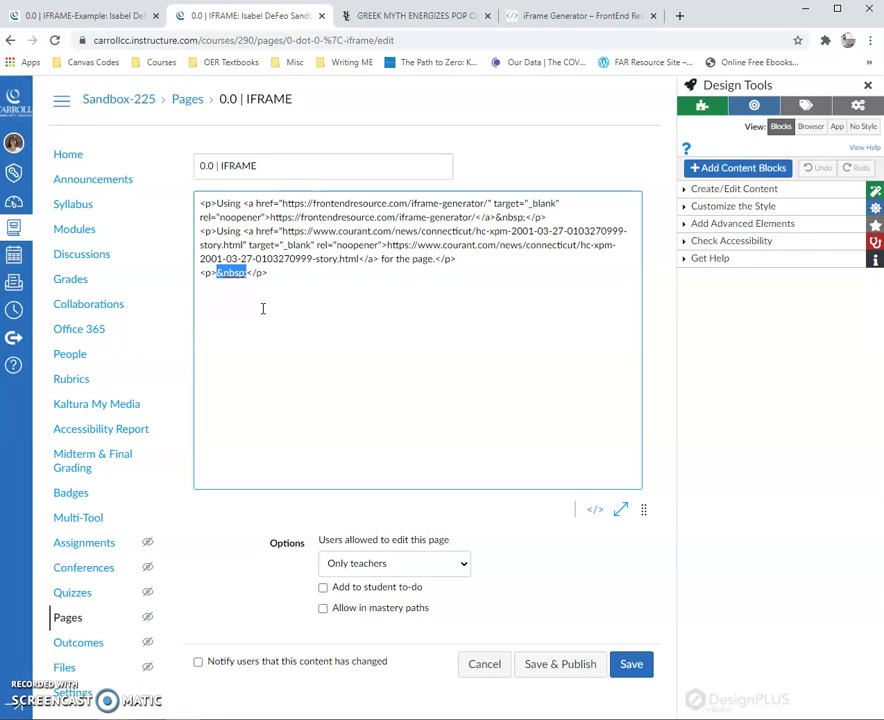
{"action": "key", "text": "ctrl+v"}
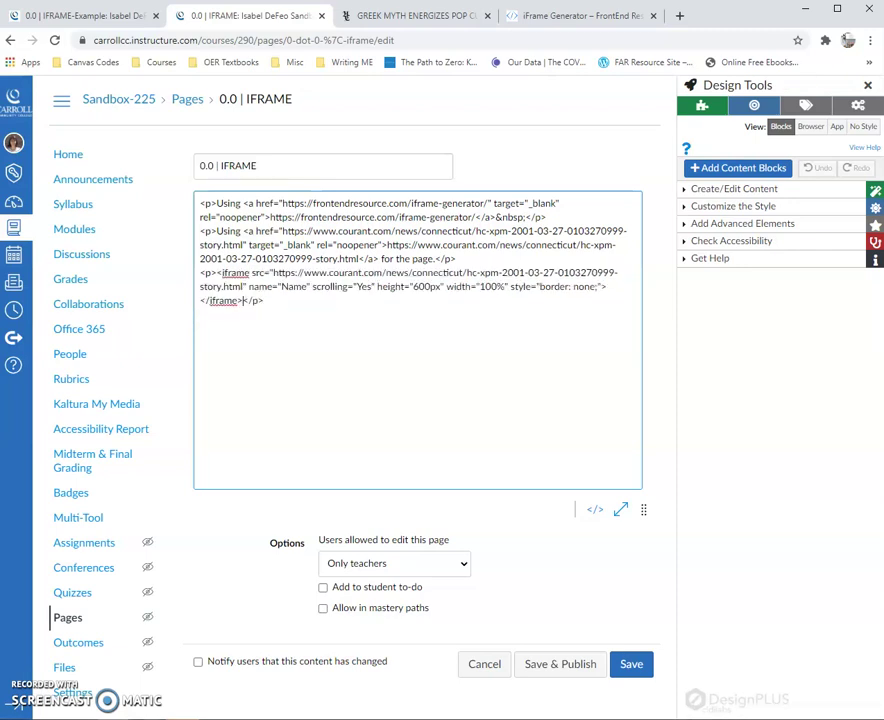
Save the page and scroll the embedded 'GREEK MYTH ENERGIZES POP CULTURE' article to confirm it works
{"action": "left_click", "coordinate": [632, 667]}
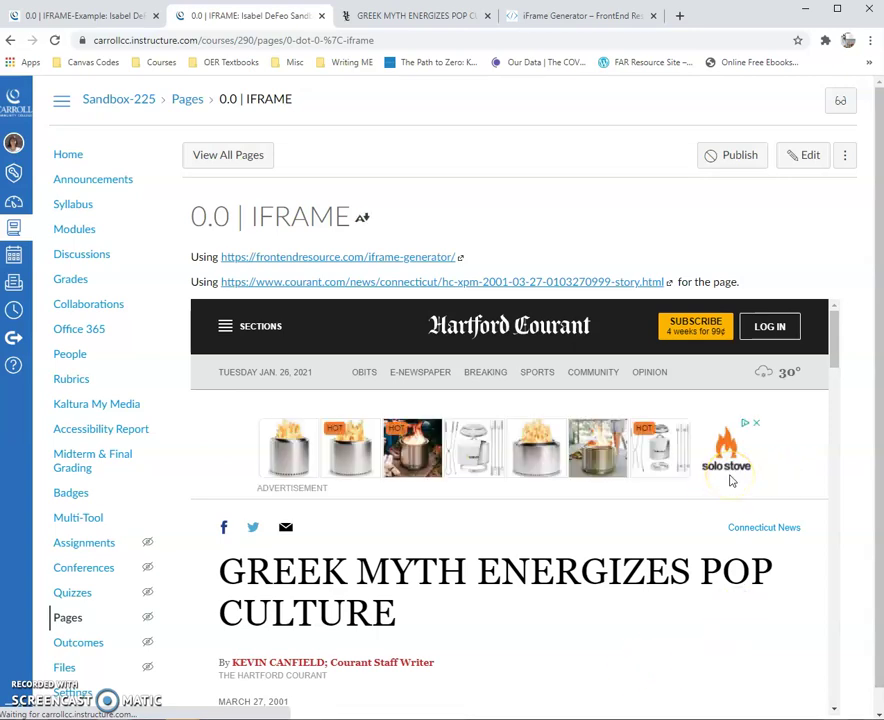
{"action": "scroll", "coordinate": [730, 481], "scroll_direction": "down", "scroll_amount": 6}
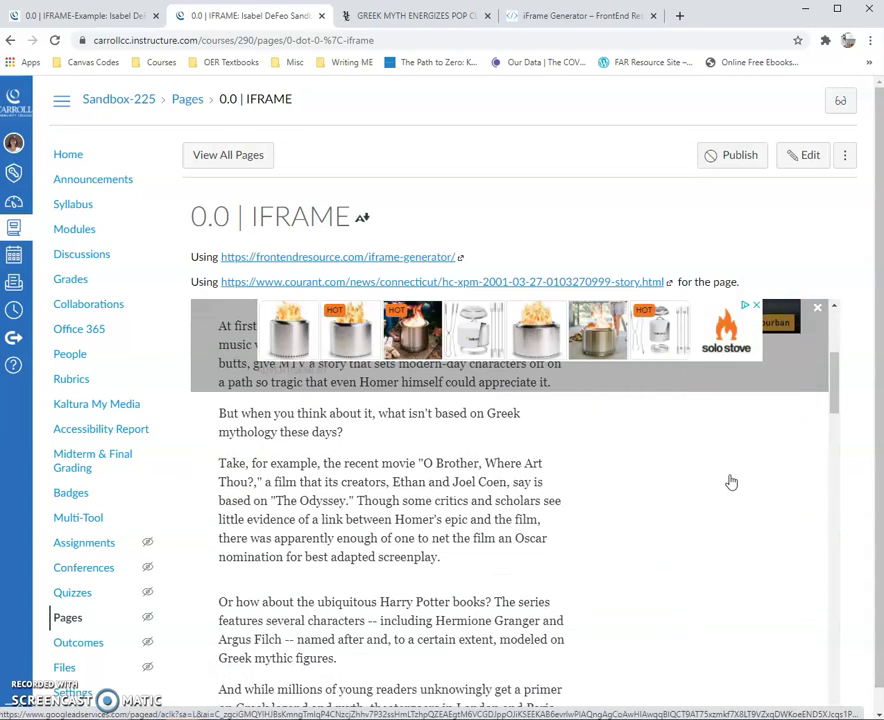
{"action": "scroll", "coordinate": [731, 482], "scroll_direction": "down", "scroll_amount": 5}
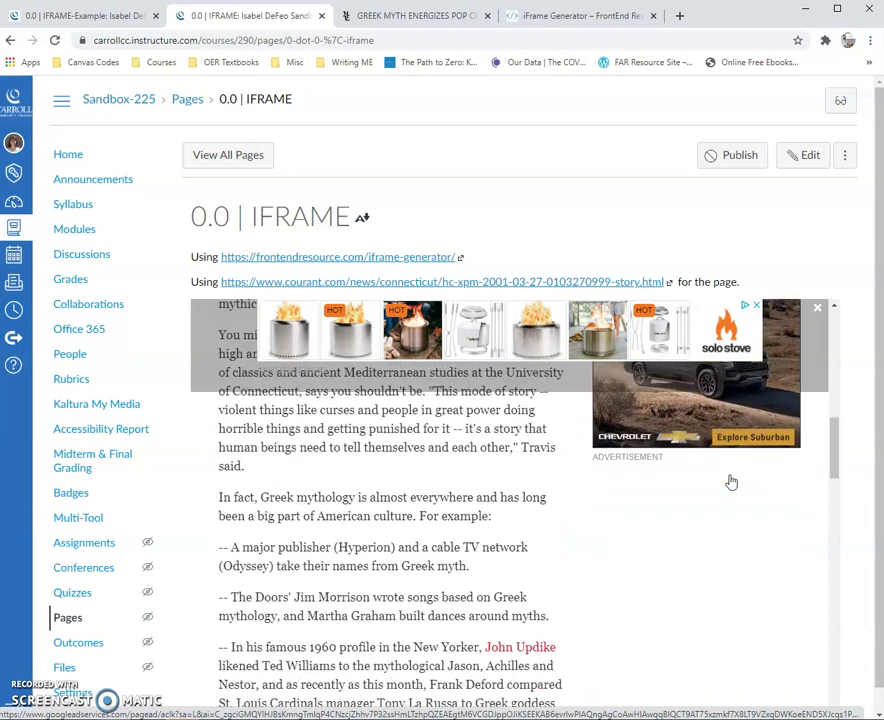